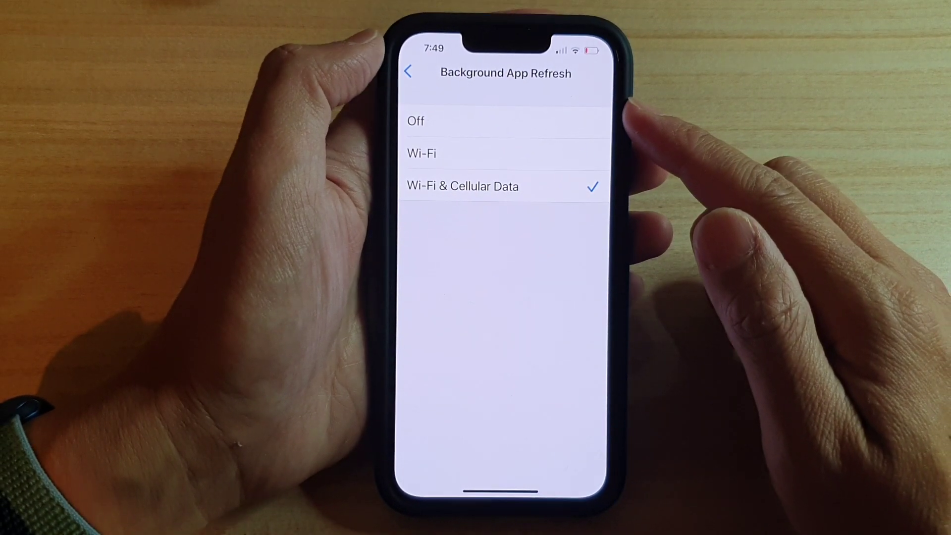
Back out of Background App Refresh and General to the main Settings list
left_click(405, 73)
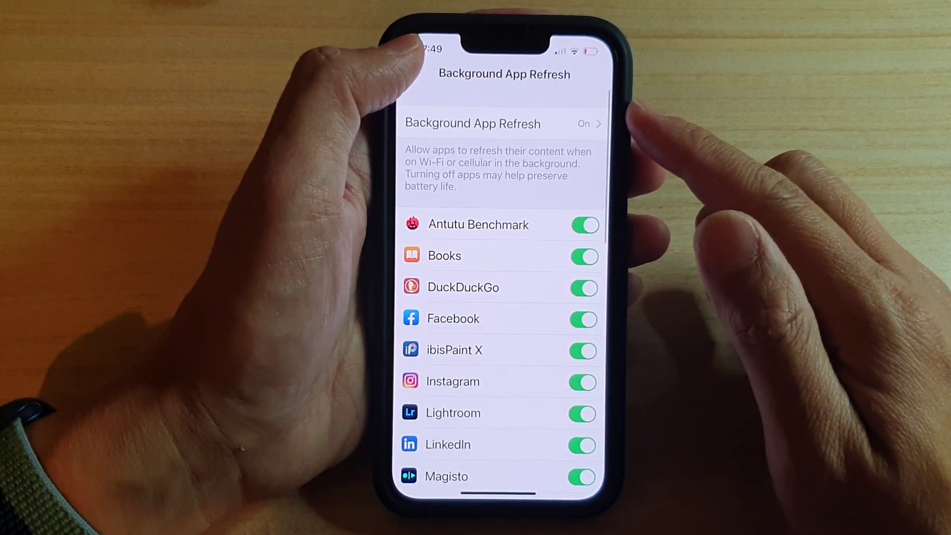
left_click(416, 73)
scroll(506, 261, "up", 3)
left_click(442, 72)
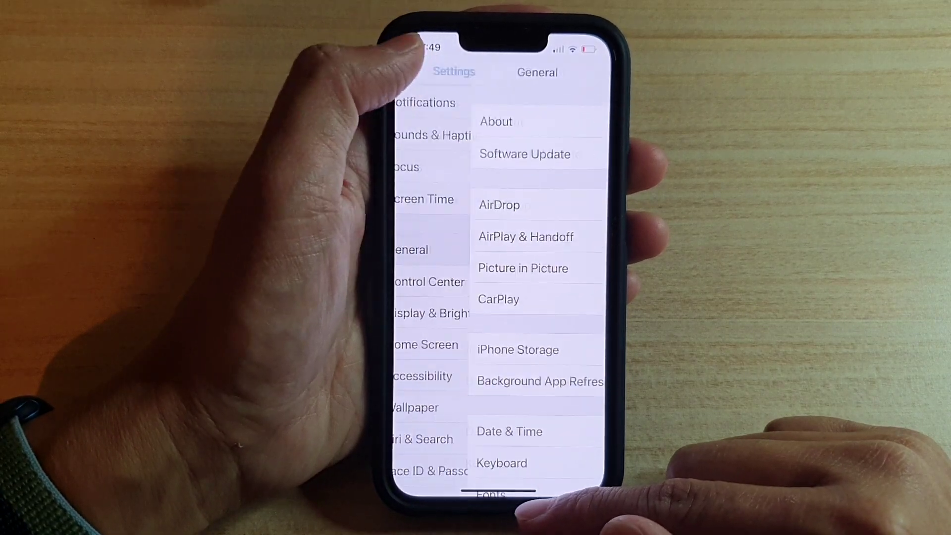
Go to the home screen, relaunch Settings and go to the General page
left_click_drag(499, 491, 699, 275)
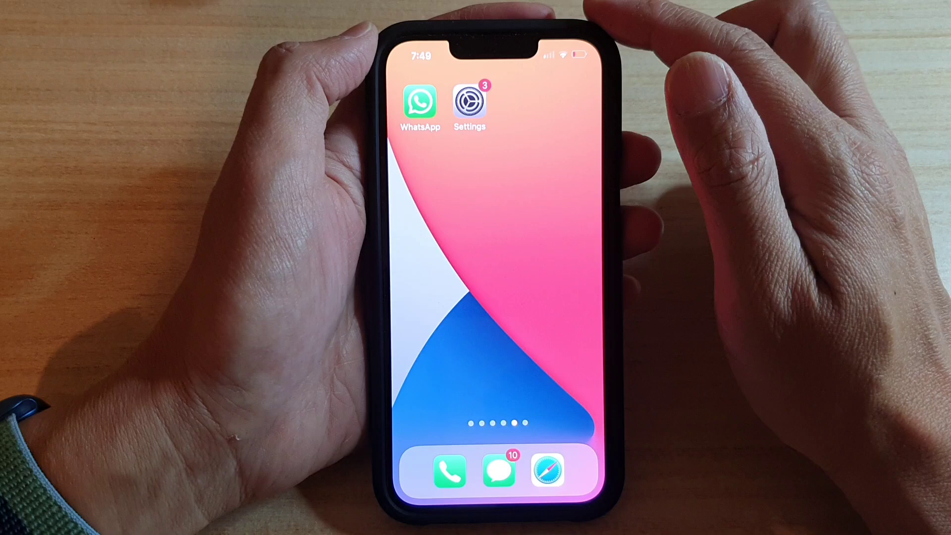
left_click(470, 102)
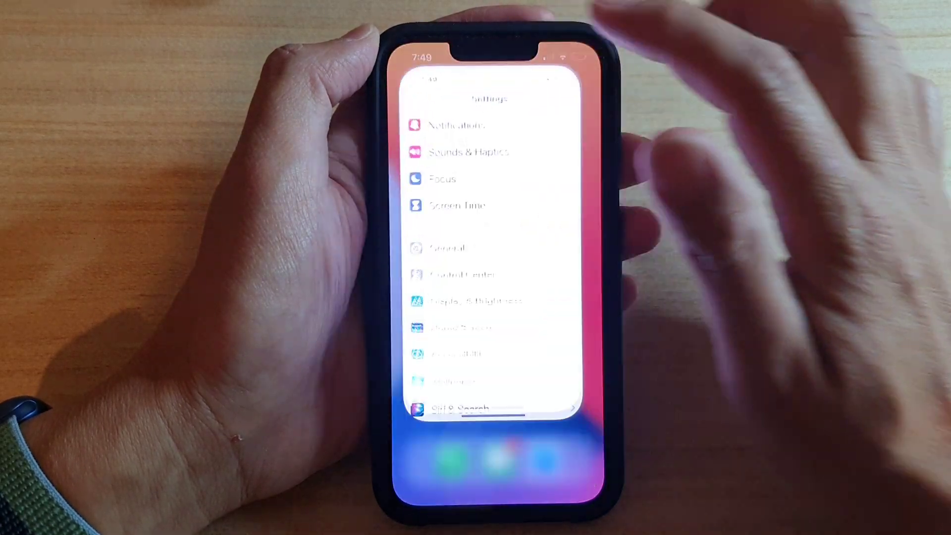
scroll(495, 297, "up", 5)
scroll(538, 294, "down", 5)
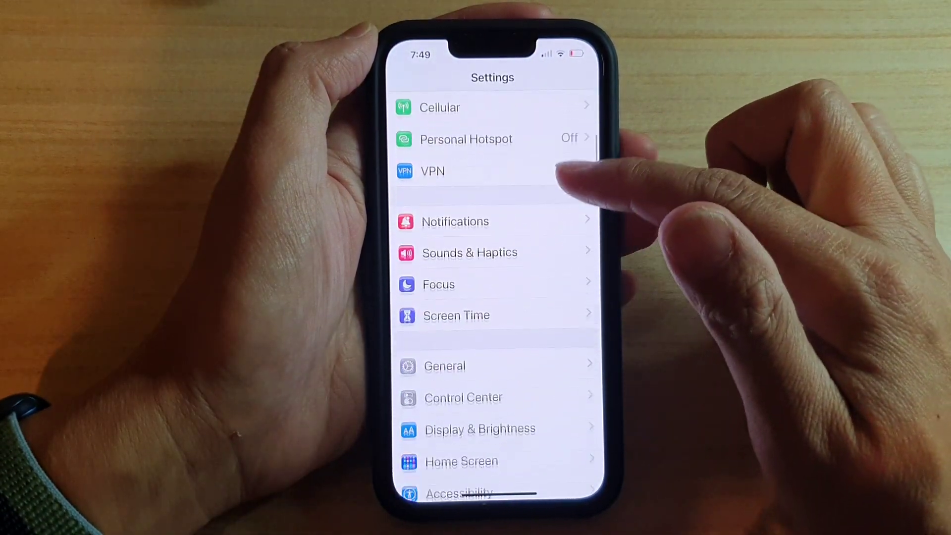
scroll(565, 216, "down", 3)
left_click(546, 251)
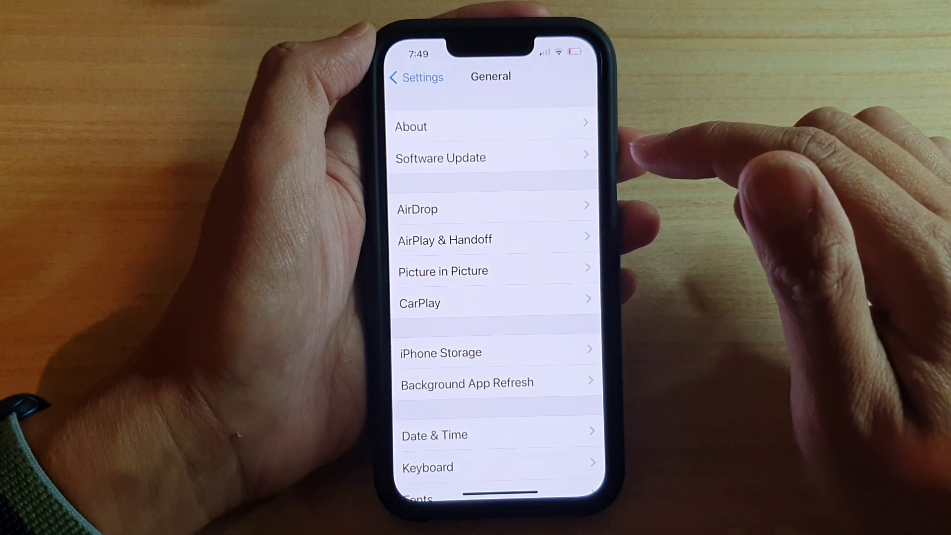
scroll(565, 223, "down", 2)
scroll(565, 282, "down", 1)
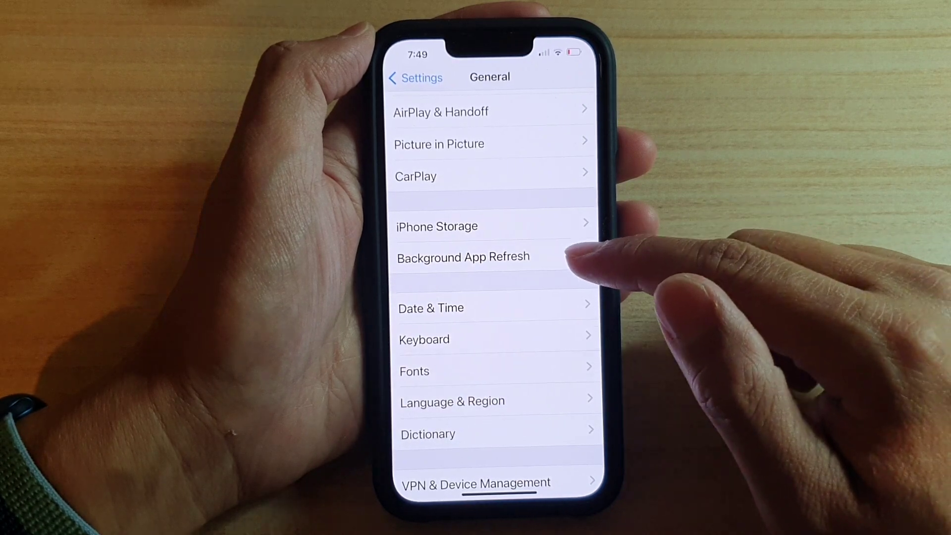
Turn Background App Refresh off entirely
left_click(590, 255)
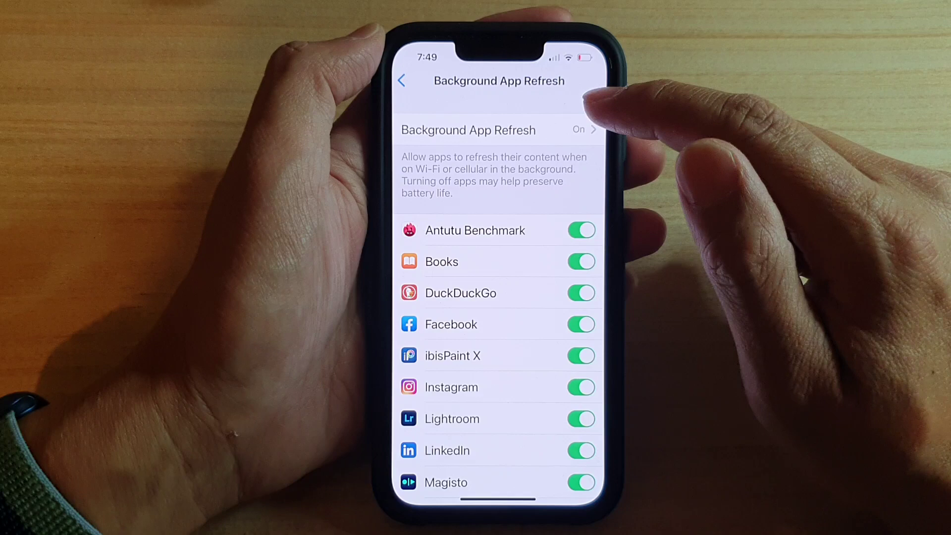
left_click(580, 129)
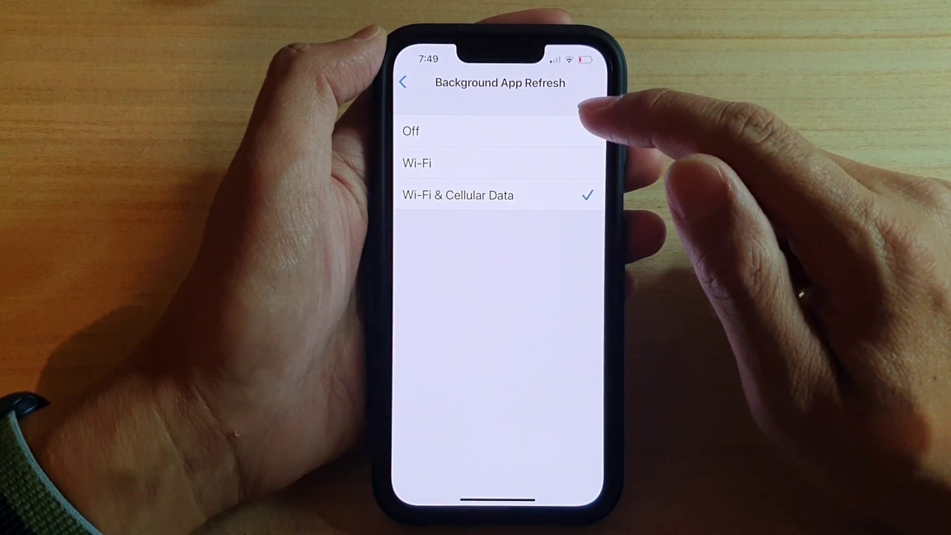
left_click(581, 131)
Change the overall refresh setting back to Wi-Fi & Cellular Data
left_click(404, 82)
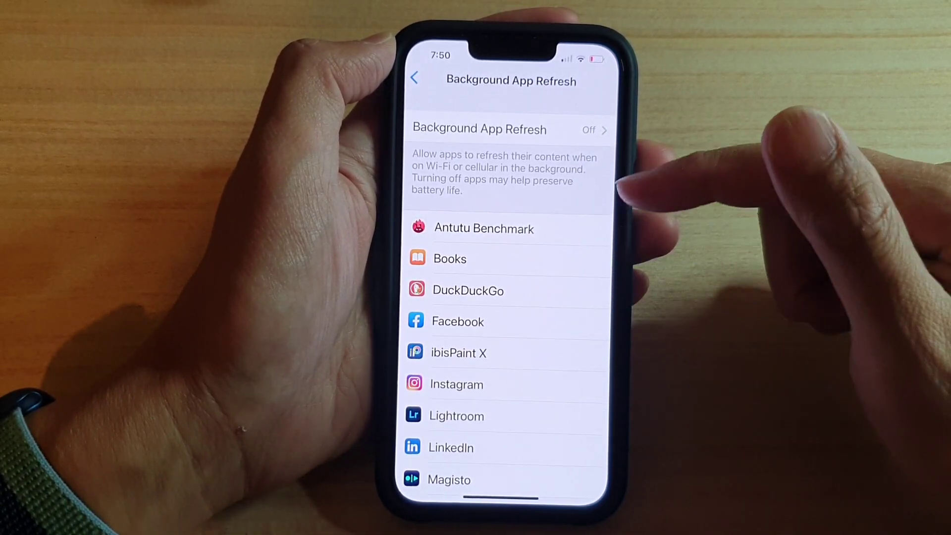
left_click(588, 129)
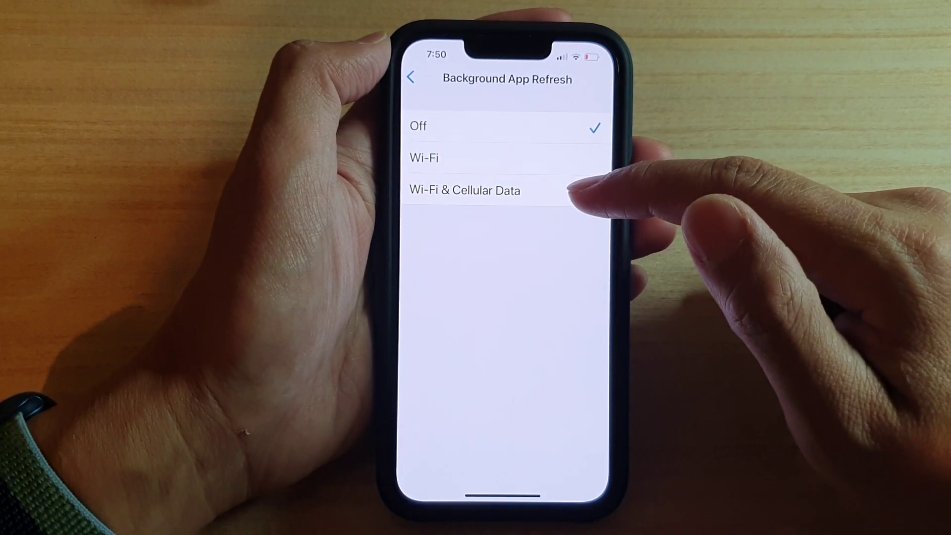
left_click(580, 189)
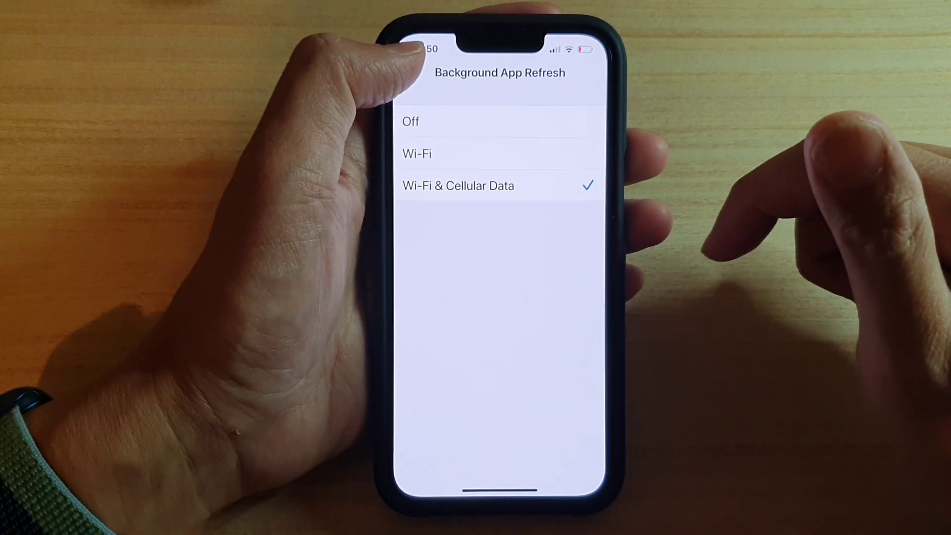
Return to the per-app list and switch off Podcasts' background refresh
left_click(405, 74)
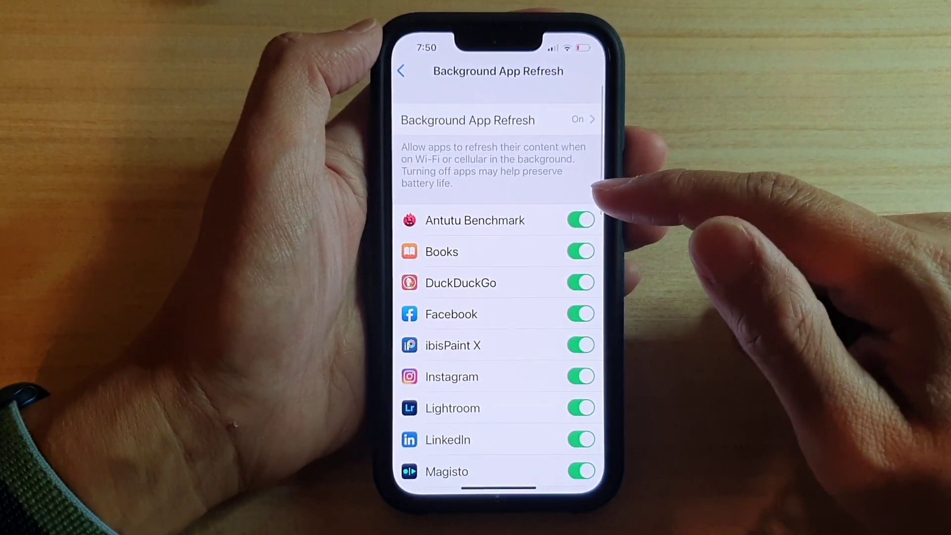
scroll(498, 335, "down", 1)
scroll(578, 277, "down", 1)
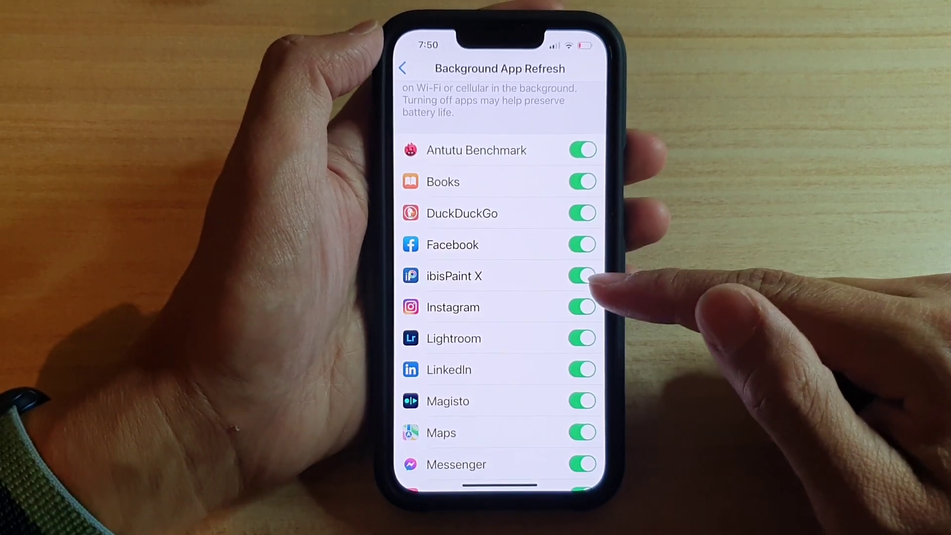
scroll(498, 298, "down", 1)
scroll(498, 297, "down", 10)
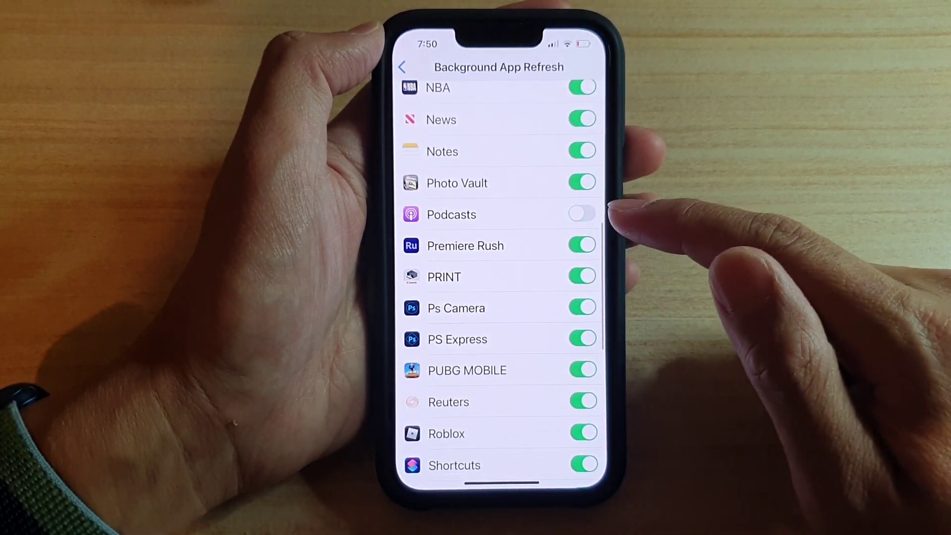
scroll(499, 297, "up", 1)
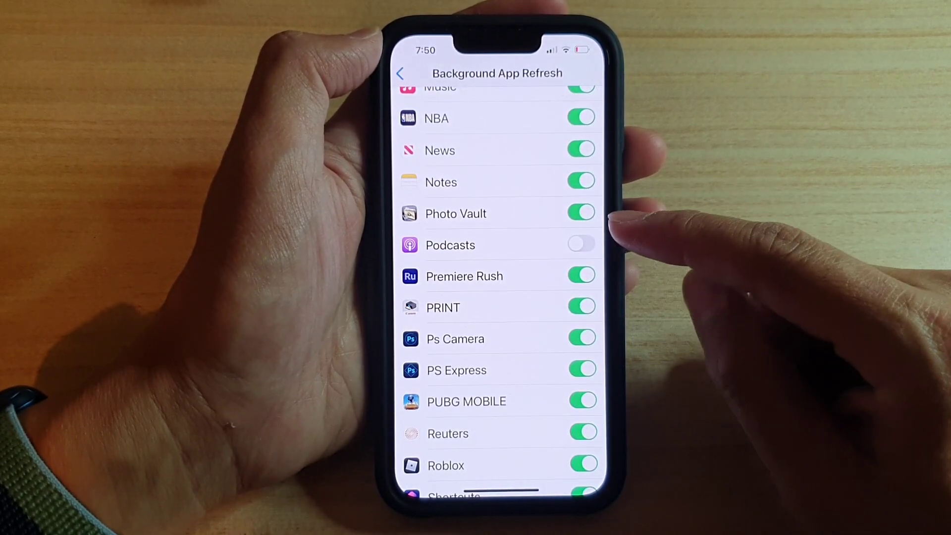
left_click(582, 246)
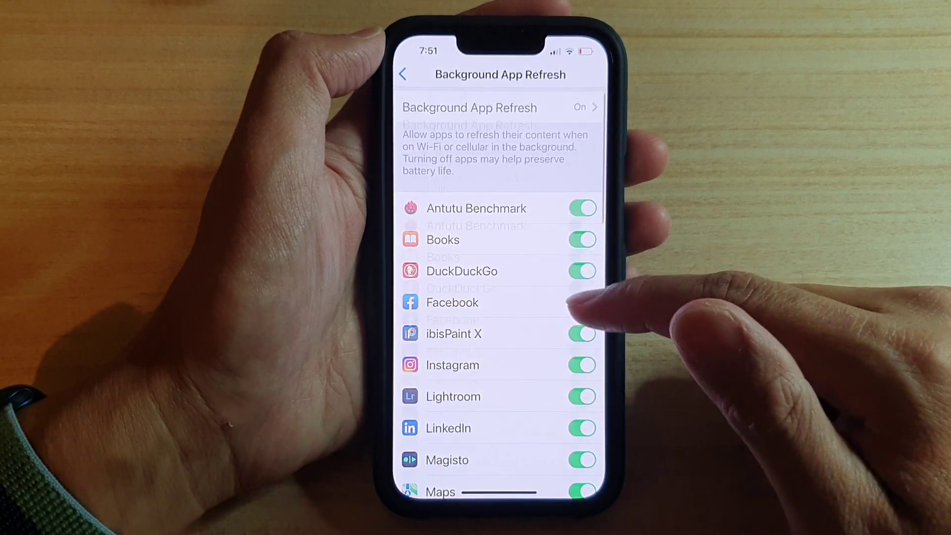
scroll(587, 305, "up", 1)
Turn Facebook's background refresh back on and limit overall refresh to Wi-Fi only
left_click(583, 318)
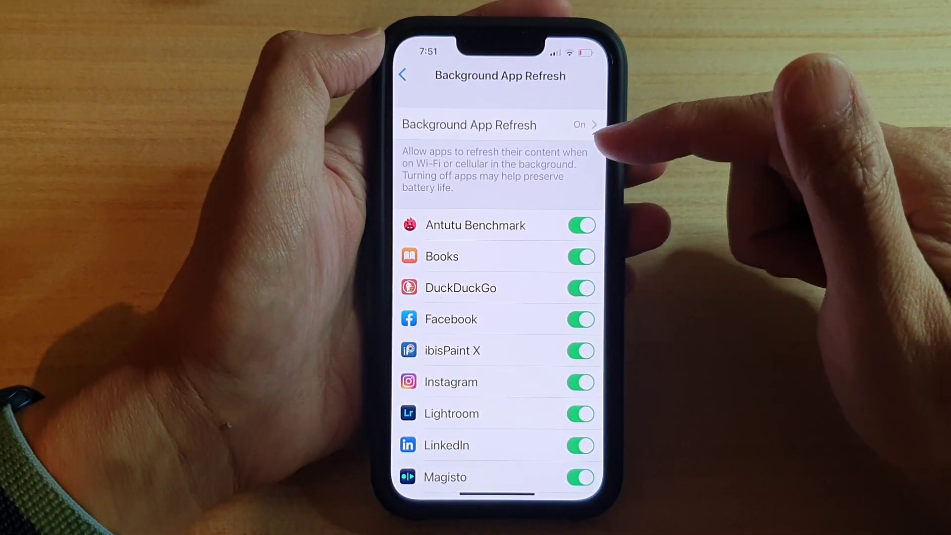
left_click(587, 125)
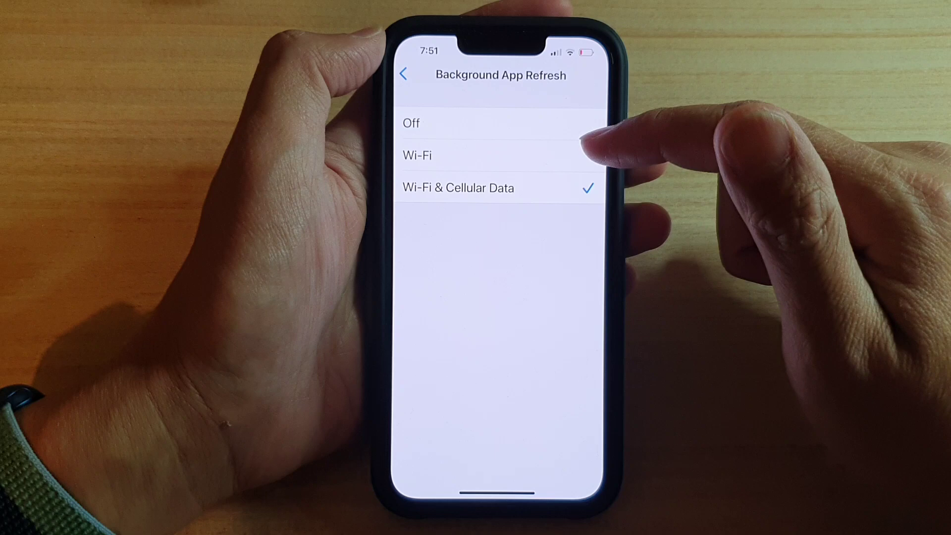
left_click(579, 156)
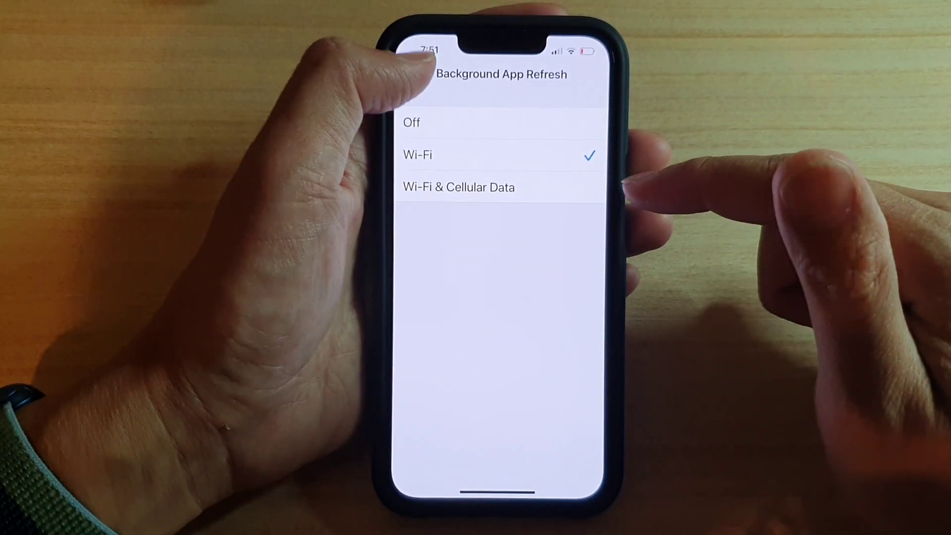
left_click(404, 73)
Restore Wi-Fi & Cellular Data refresh and close Settings to the home screen
left_click(580, 123)
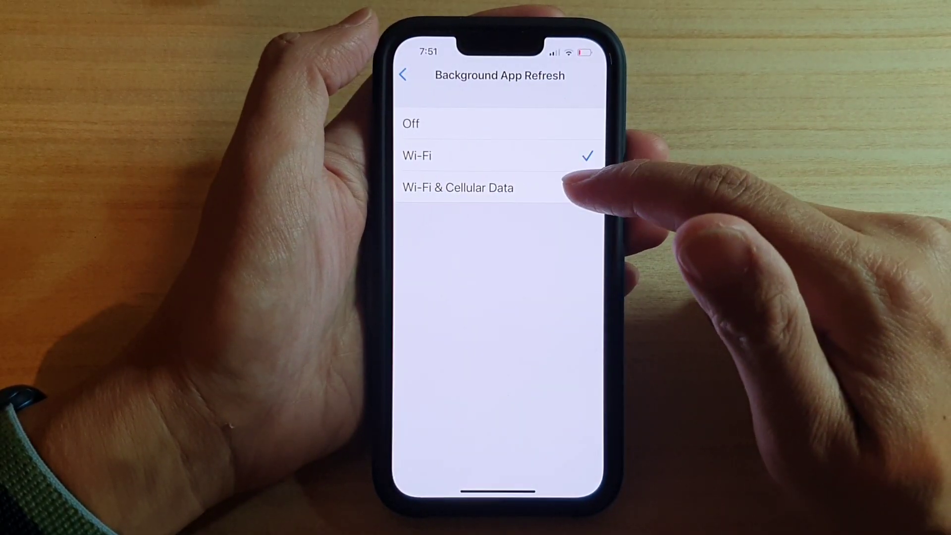
left_click(572, 187)
left_click(405, 74)
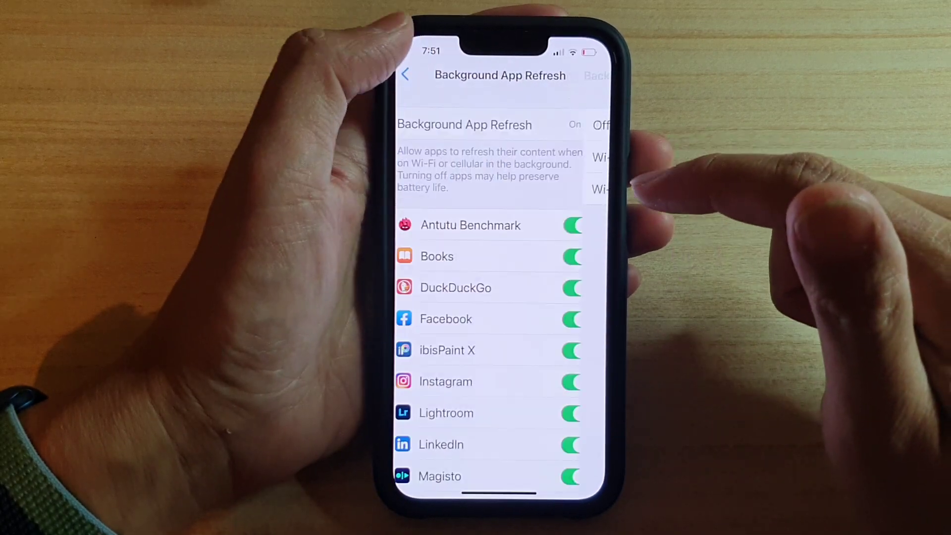
scroll(572, 297, "down", 10)
scroll(506, 297, "down", 5)
scroll(506, 298, "up", 15)
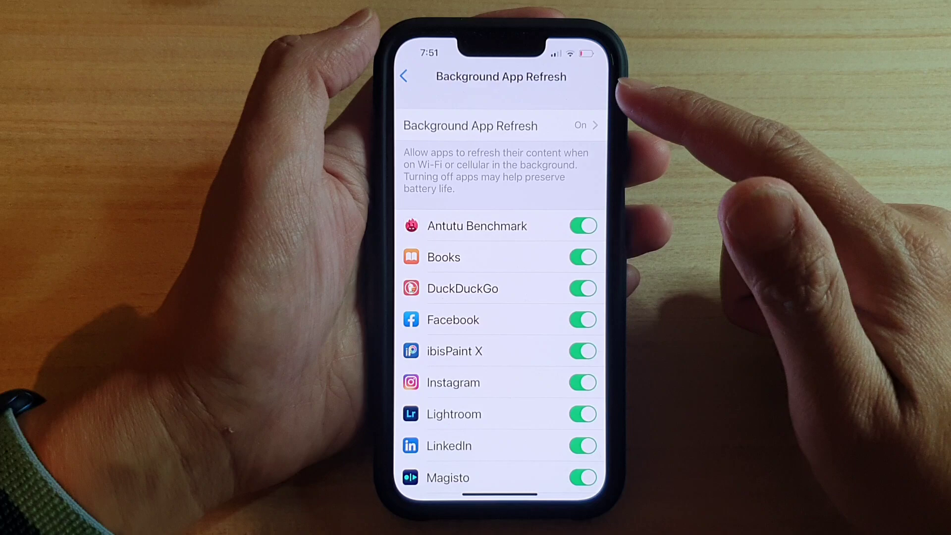
left_click_drag(520, 494, 521, 298)
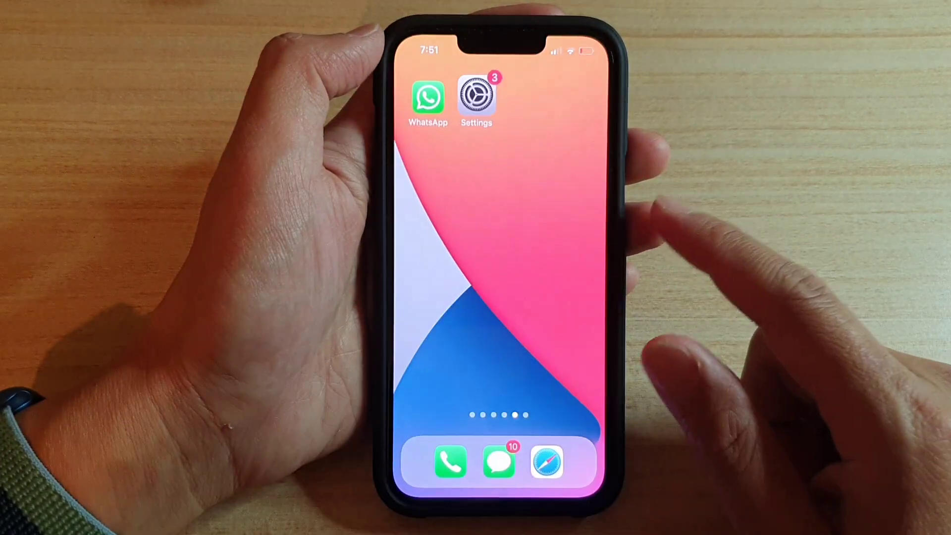